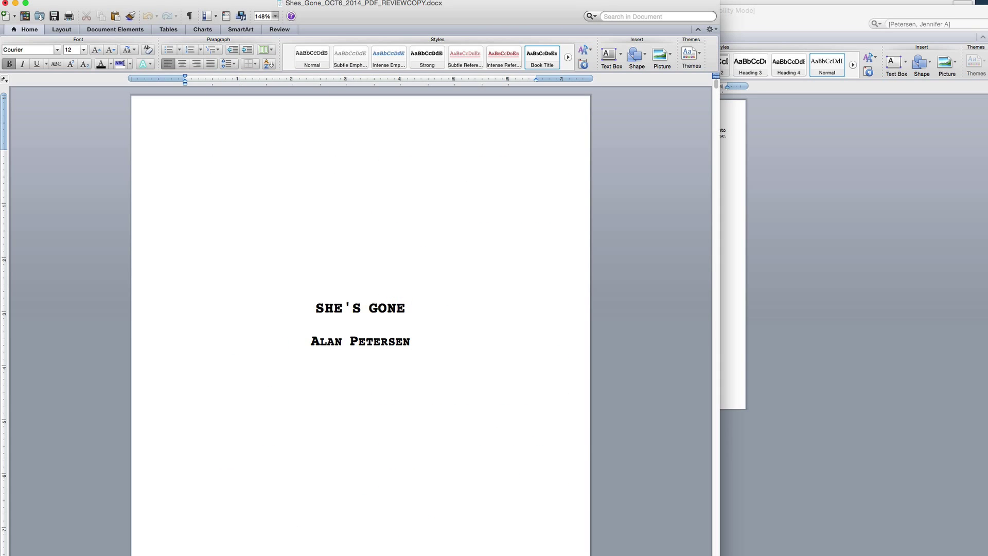
Step: Check the manuscript's word count: 86,949 words across 439 pages
key(super+shift+g)
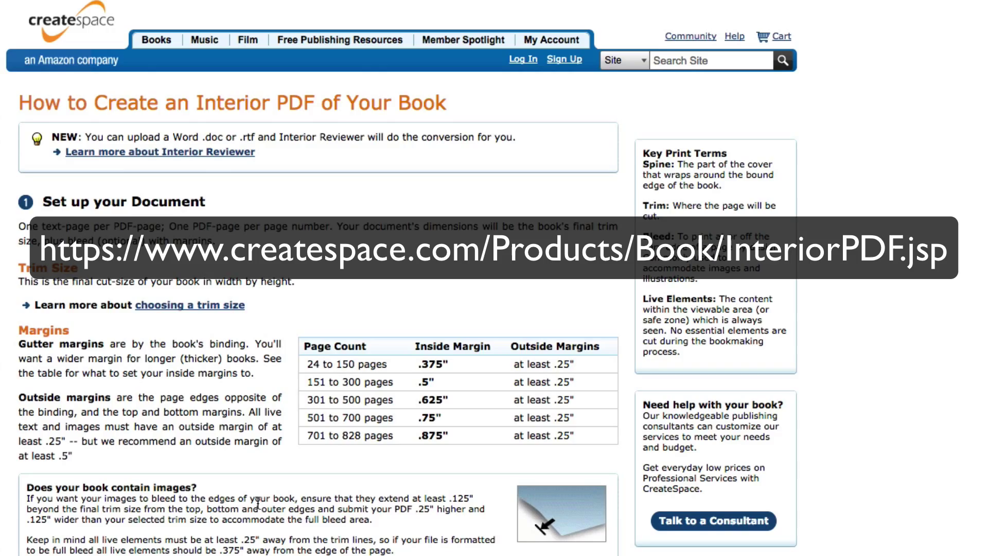
Step: Download the CreateSpace 5.5 x 8.5 inch Word interior template from the templates list
scroll(257, 502, down, 10)
scroll(257, 501, down, 7)
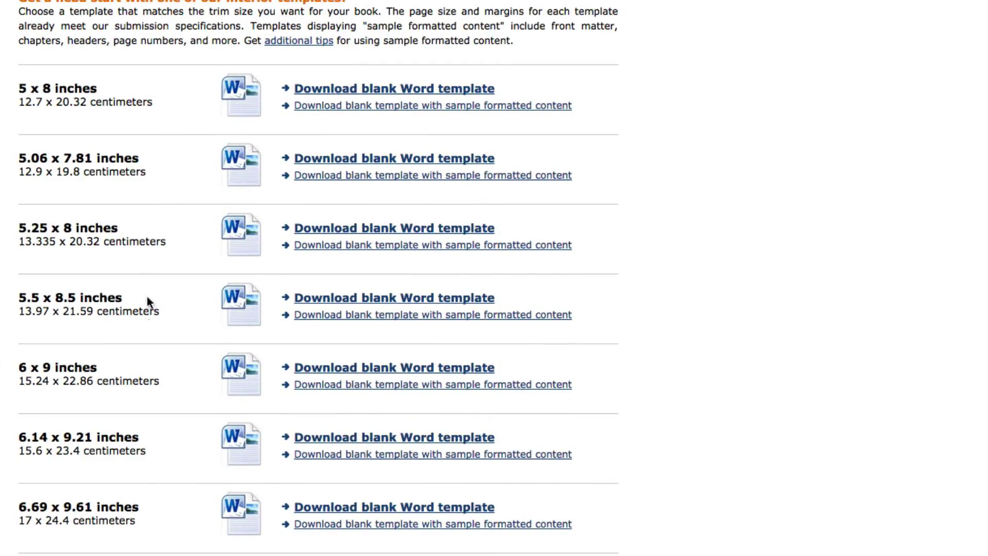
scroll(319, 277, down, 4)
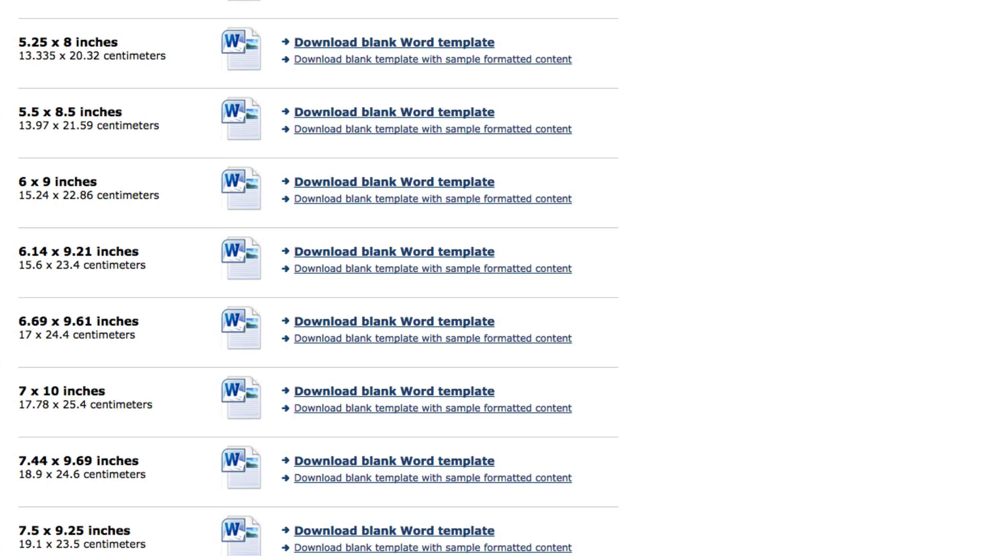
scroll(319, 278, up, 3)
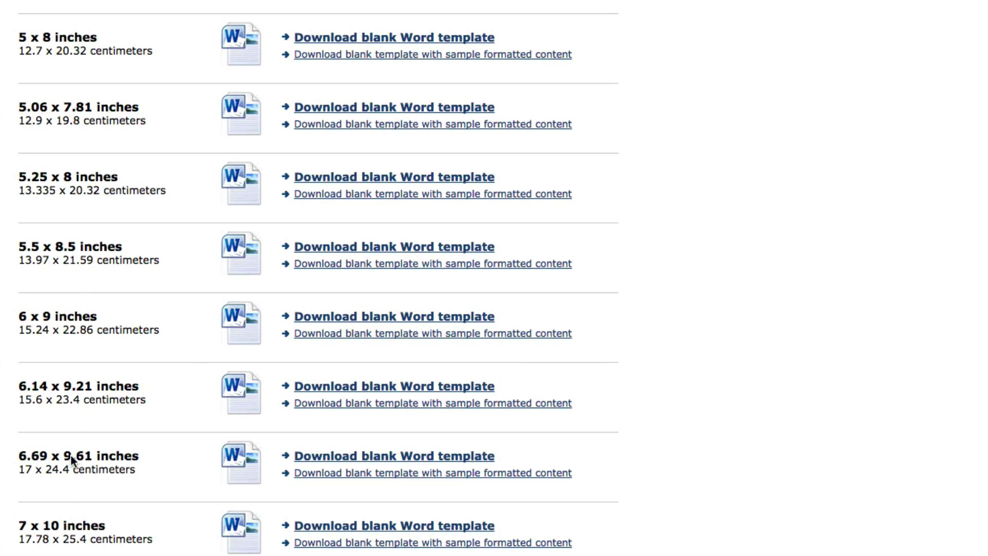
scroll(240, 471, up, 3)
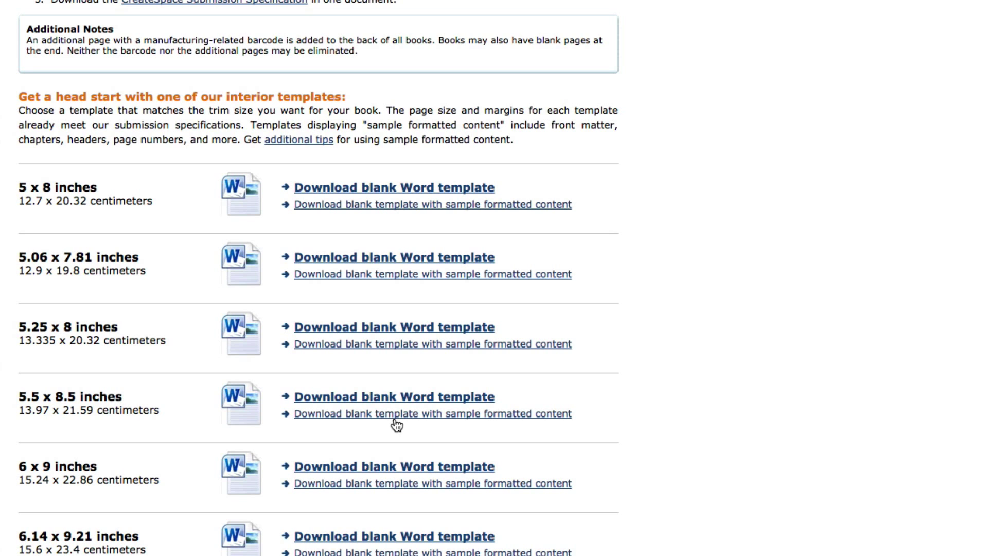
click(657, 503)
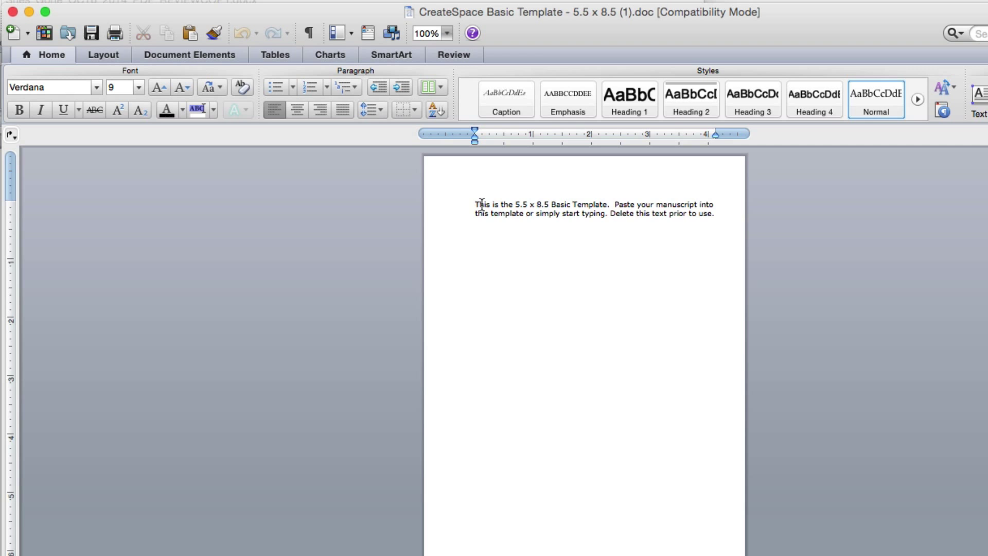
Step: Delete the template's placeholder paragraph and paste in the whole She's Gone manuscript from Shes_Gone
triple_click(480, 204)
key(BackSpace)
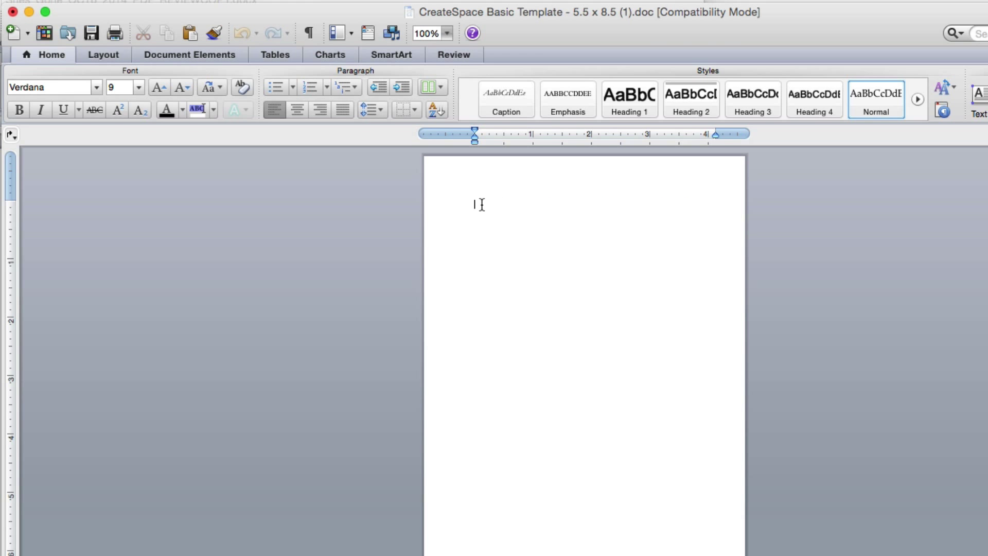
key(super+grave)
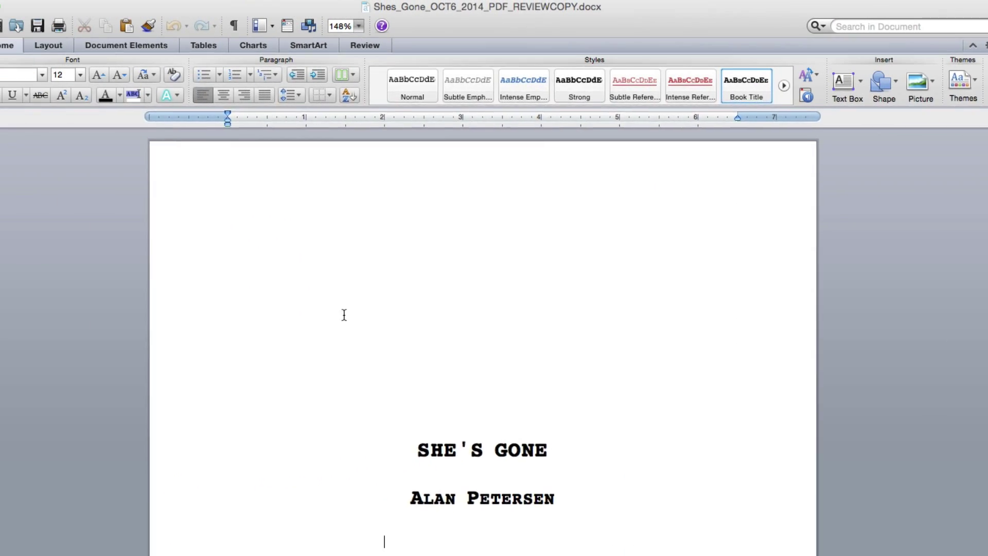
key(super+a)
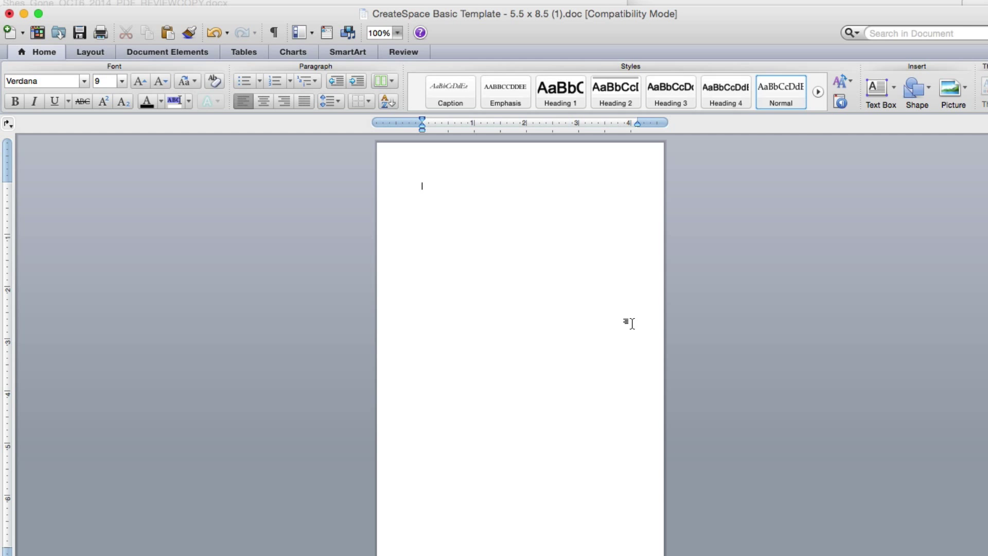
key(super+v)
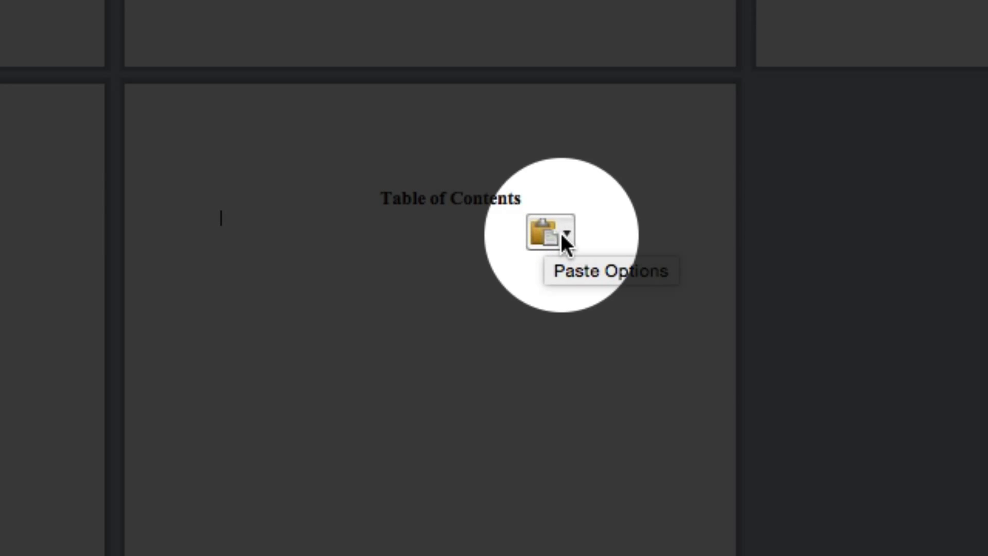
click(567, 234)
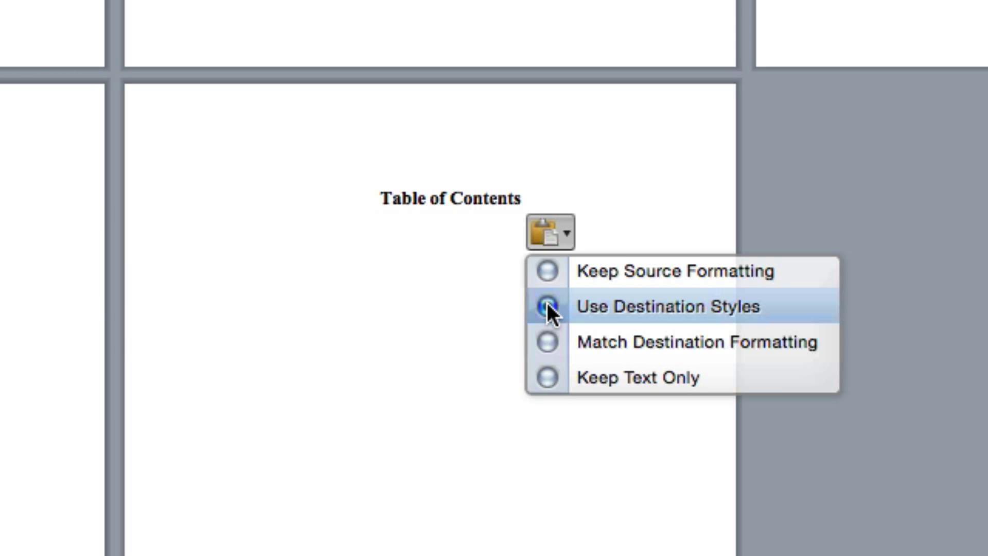
key(Escape)
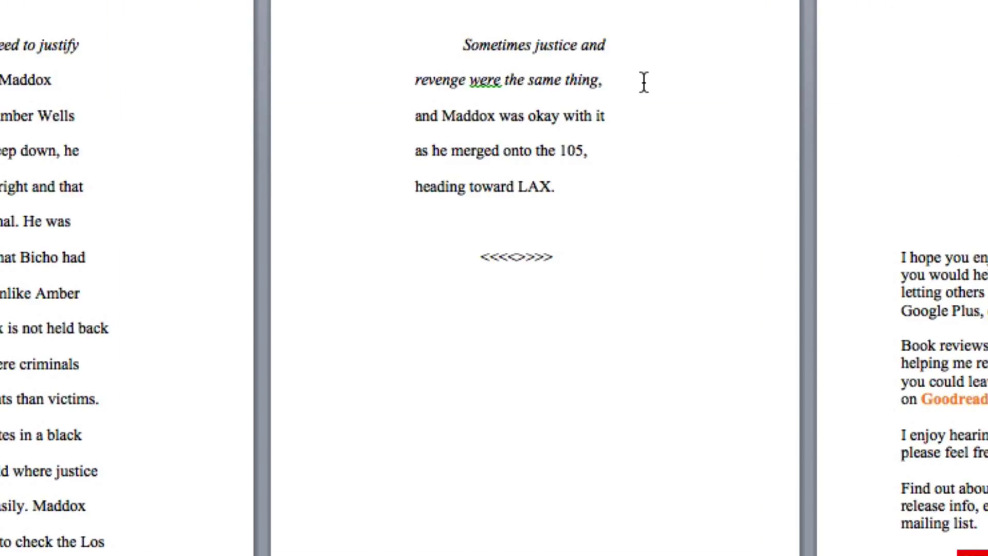
Step: Scroll up through the pasted novel, briefly selecting and deselecting the CHAPTER FIFTY-ONE heading
scroll(789, 548, up, 10)
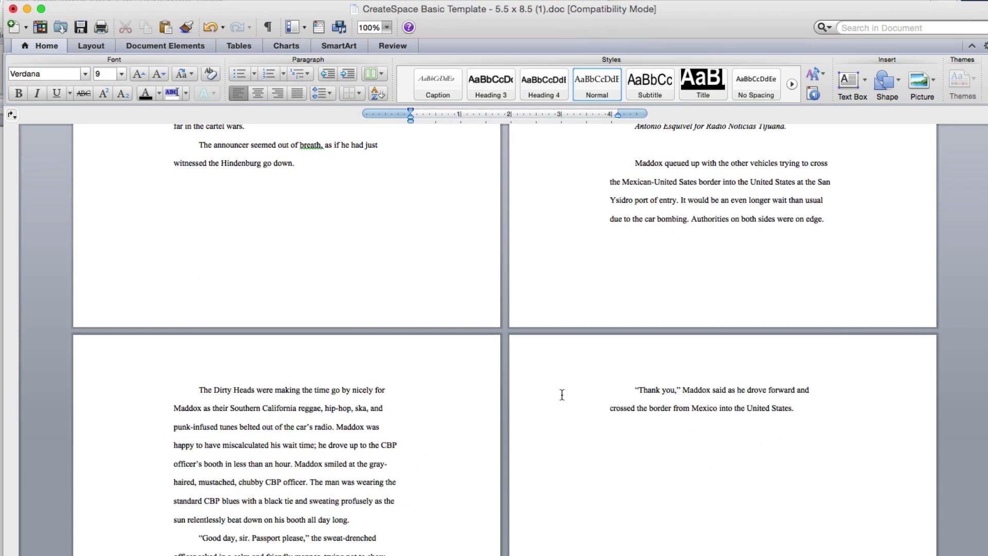
scroll(789, 550, up, 8)
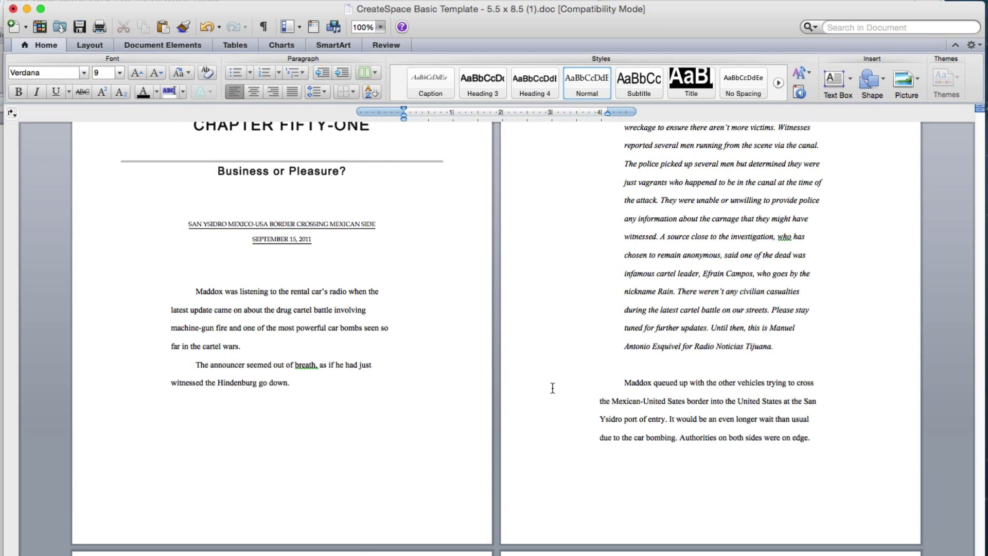
drag(183, 305, 362, 313)
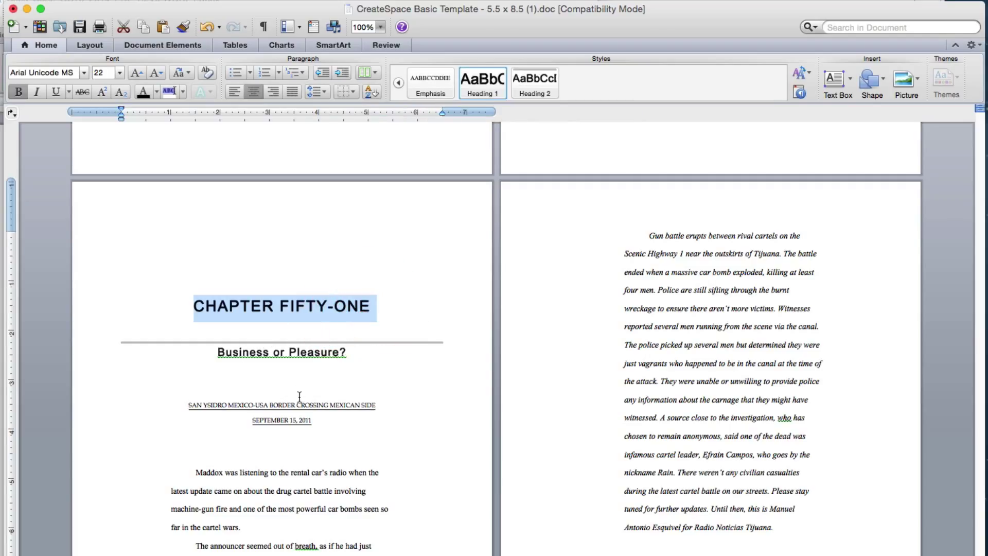
scroll(300, 394, up, 1)
click(196, 463)
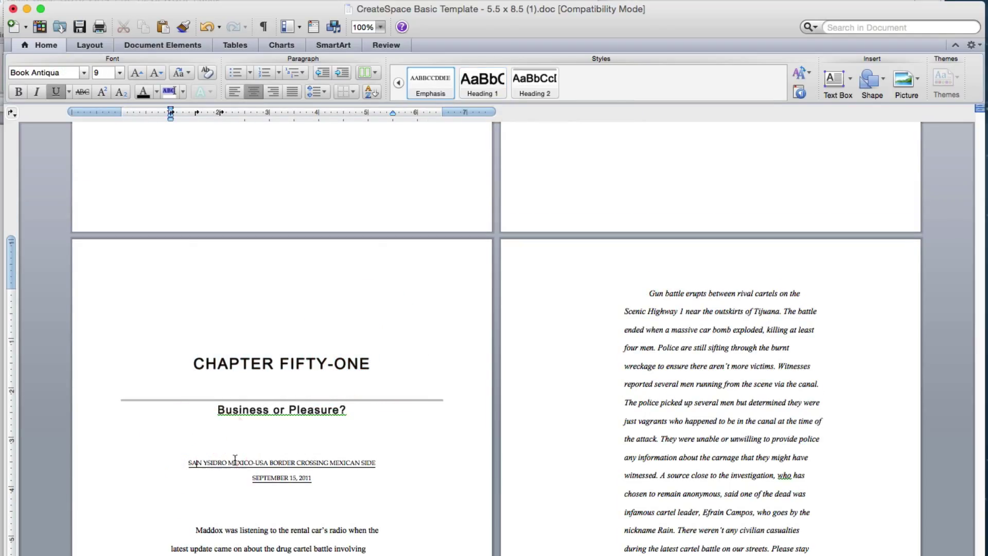
Step: Scroll through the manuscript to Chapter Three, then jump back to the title page
scroll(426, 434, down, 20)
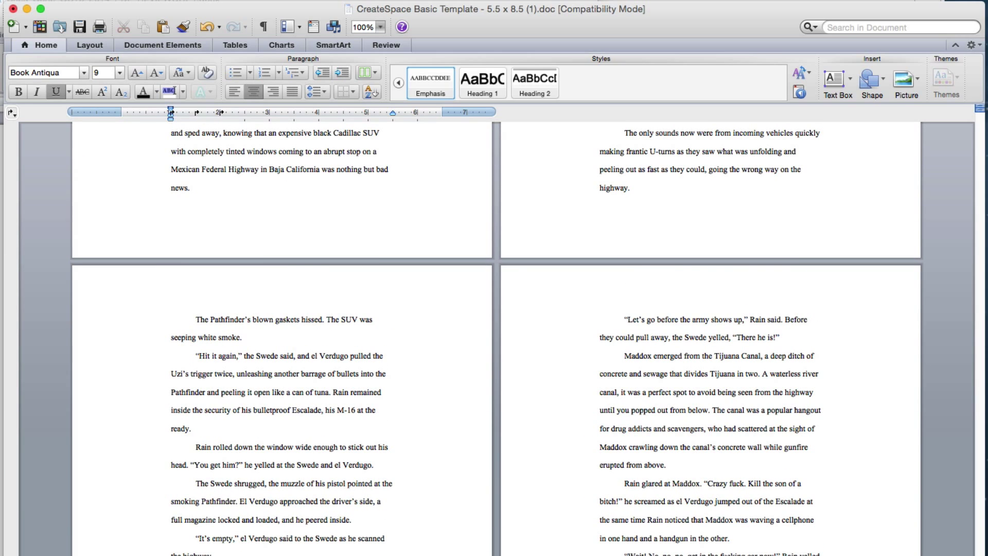
scroll(929, 237, up, 20)
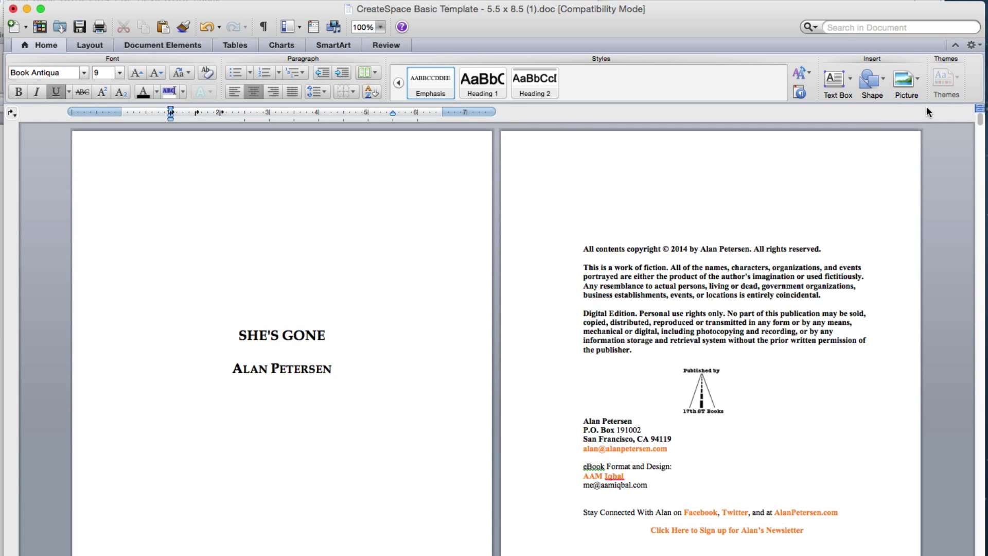
scroll(533, 463, down, 15)
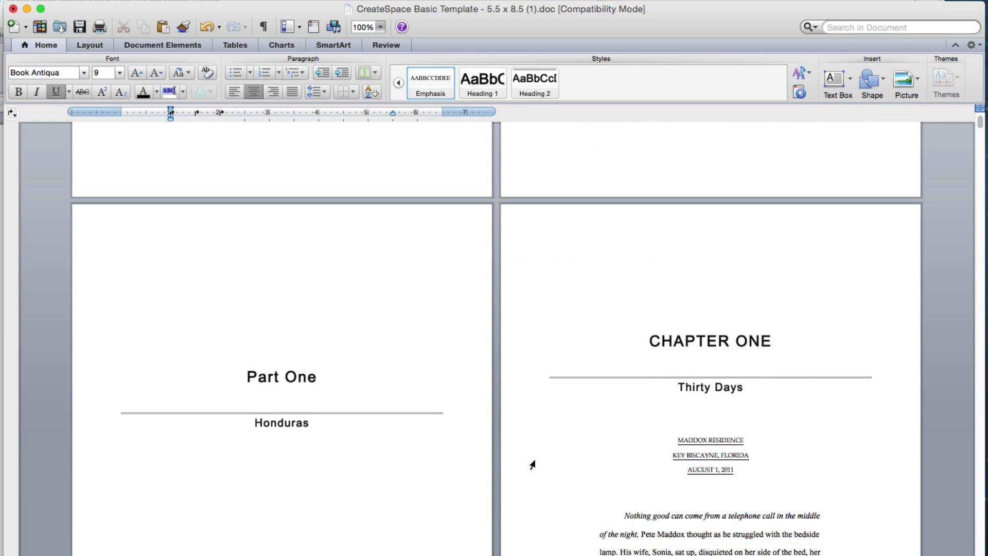
drag(736, 15, 736, 7)
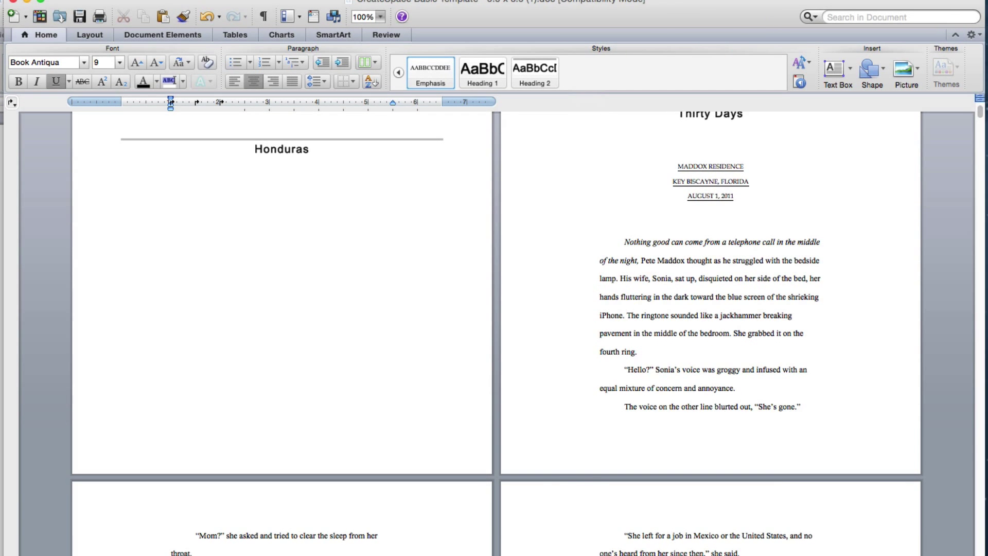
scroll(522, 495, down, 10)
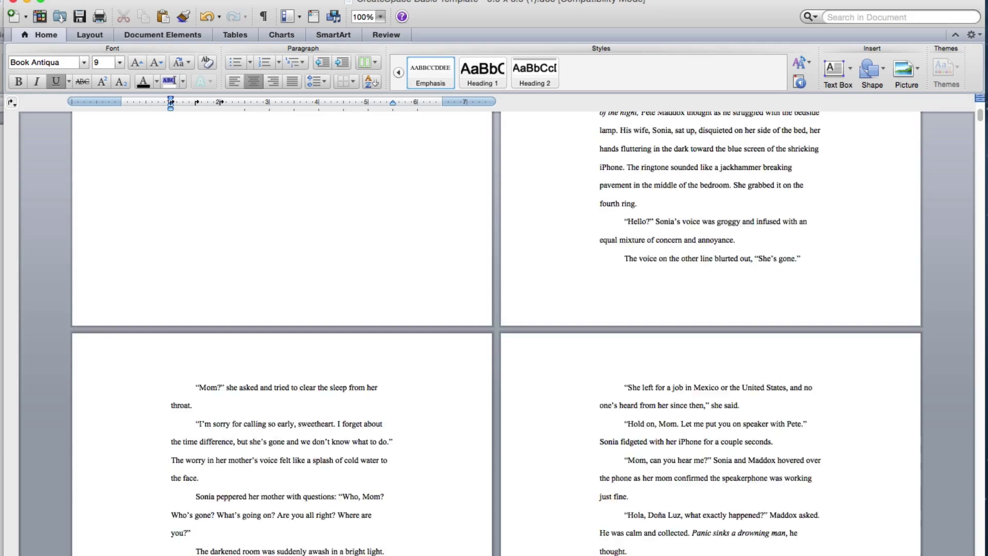
scroll(496, 332, down, 20)
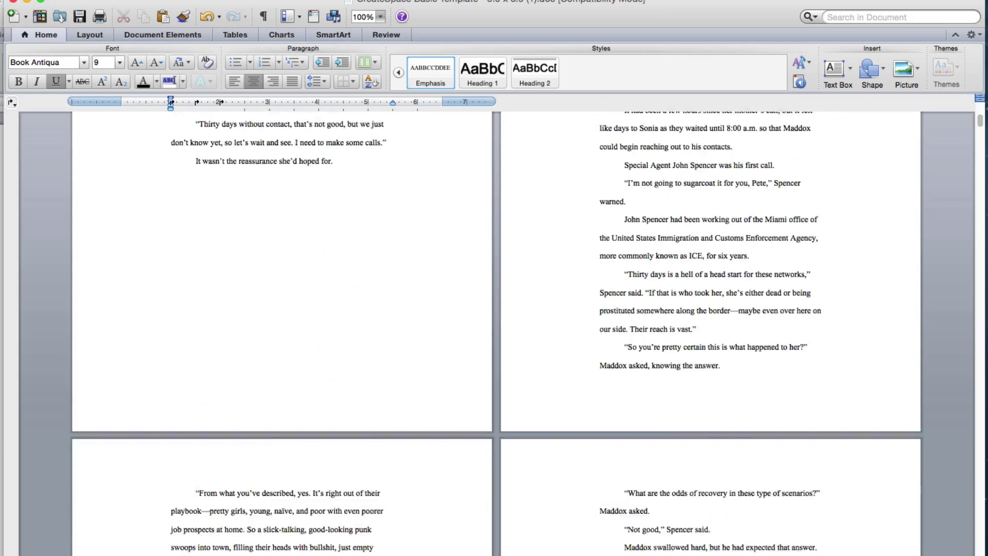
scroll(496, 332, down, 20)
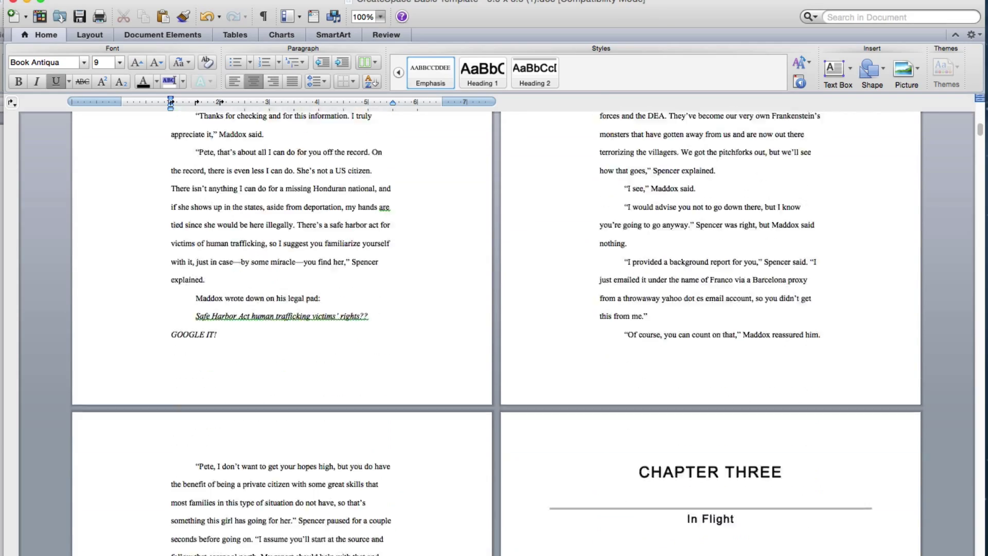
key(super+Home)
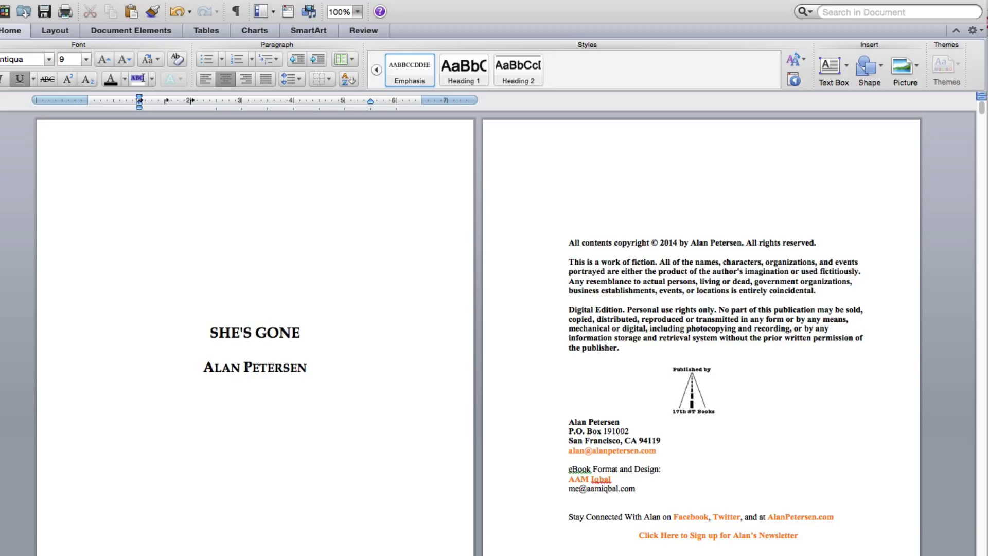
key(super+shift+s)
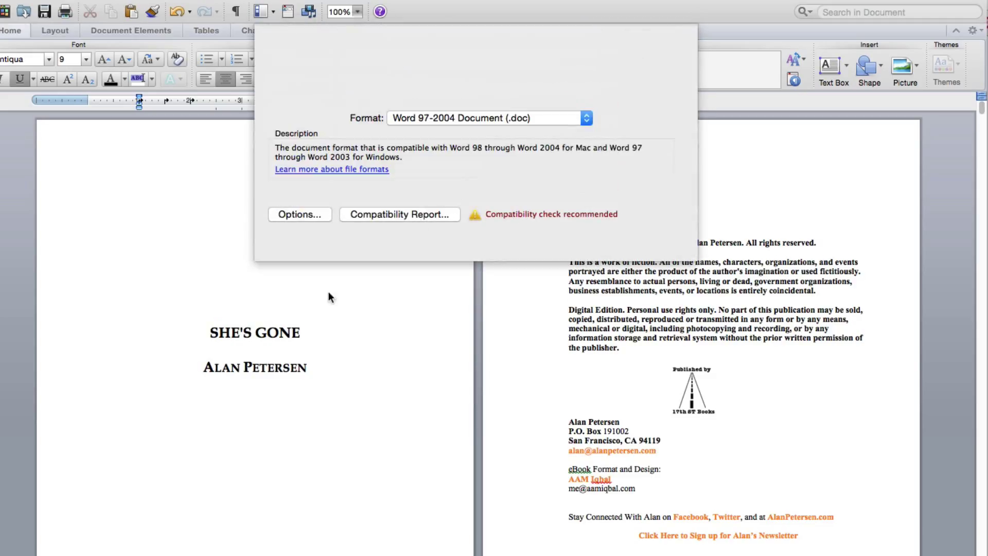
click(485, 118)
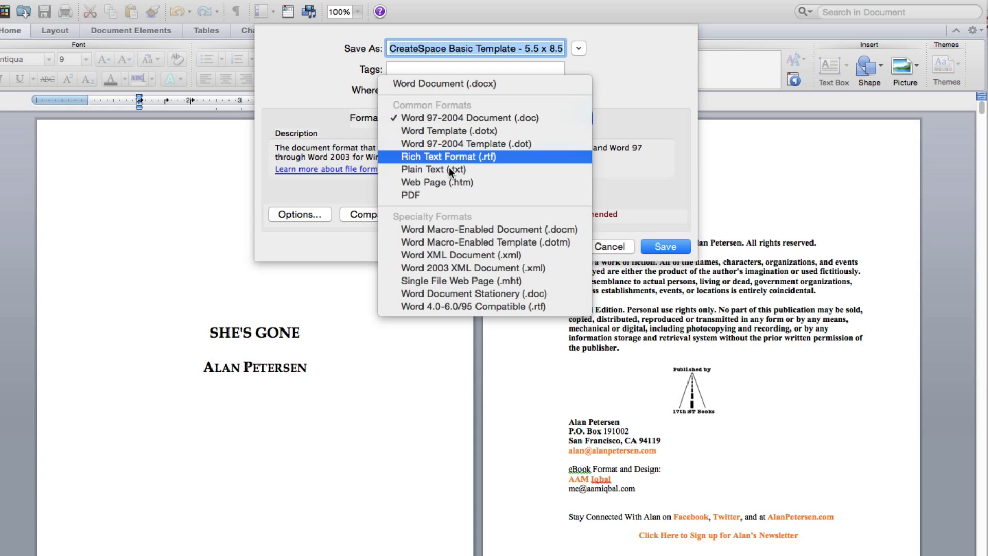
click(432, 195)
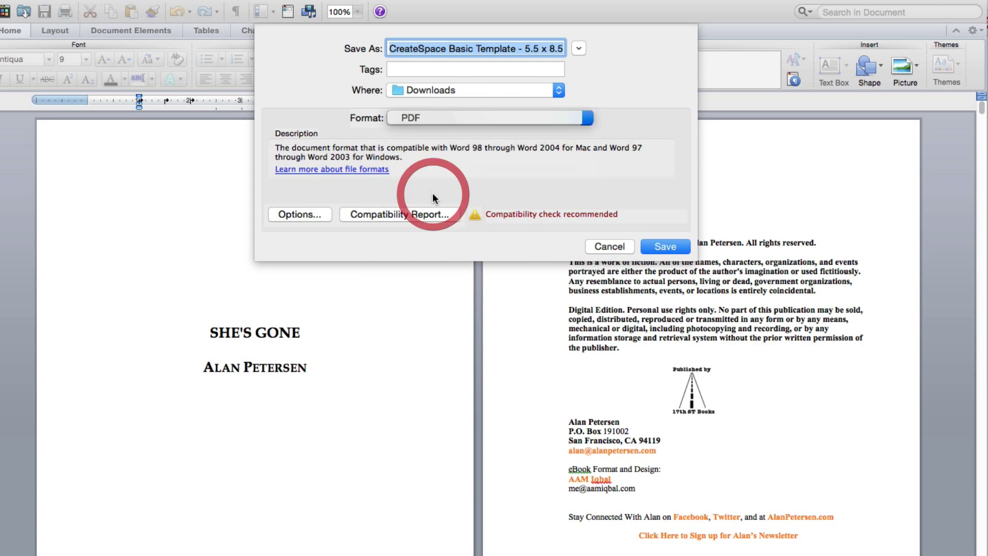
click(622, 247)
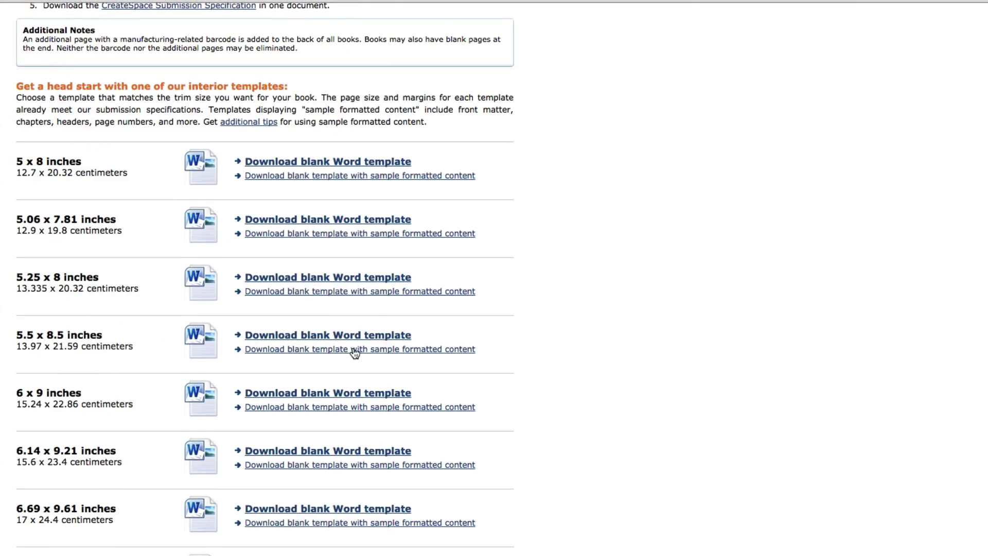
Step: Go from the Interior PDF help page to the CreateSpace home page via the logo
scroll(353, 347, up, 10)
scroll(353, 348, up, 5)
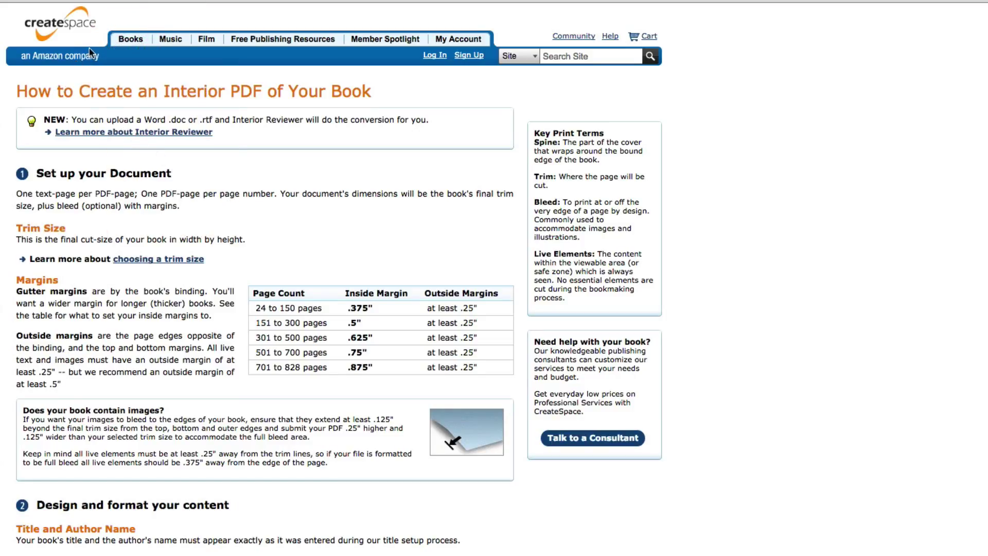
click(76, 34)
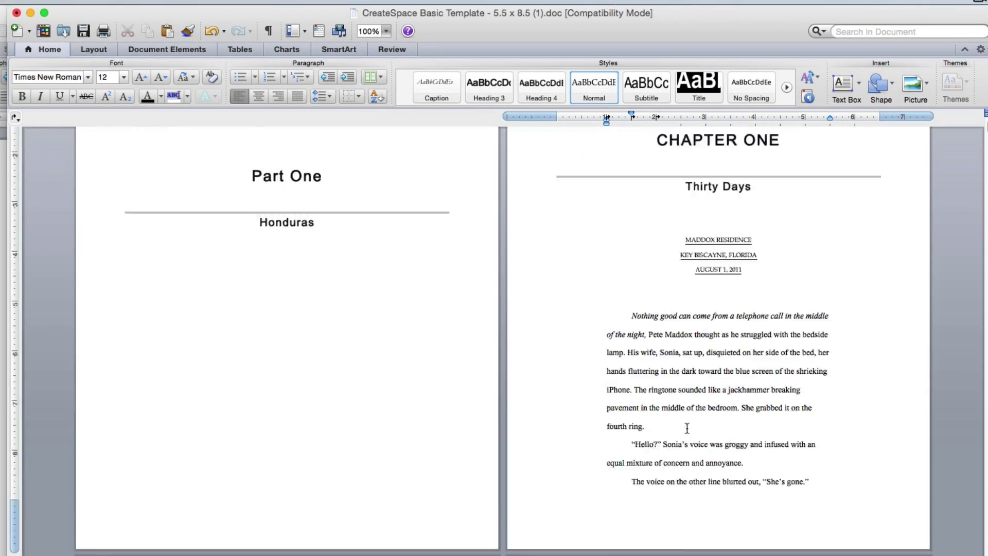
Step: Glance at Chapter Two in the template, then bring the original manuscript forward and select all
scroll(686, 427, down, 15)
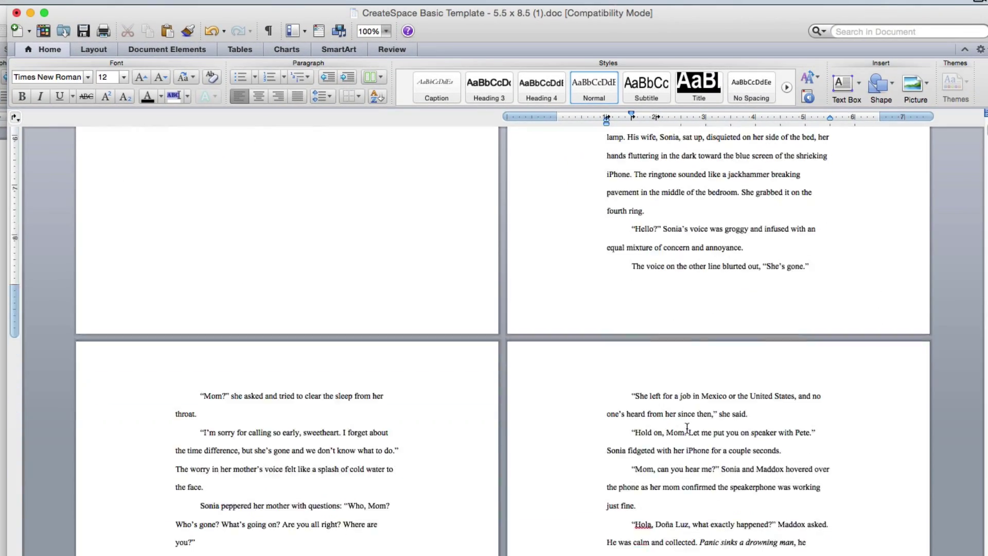
scroll(687, 427, down, 5)
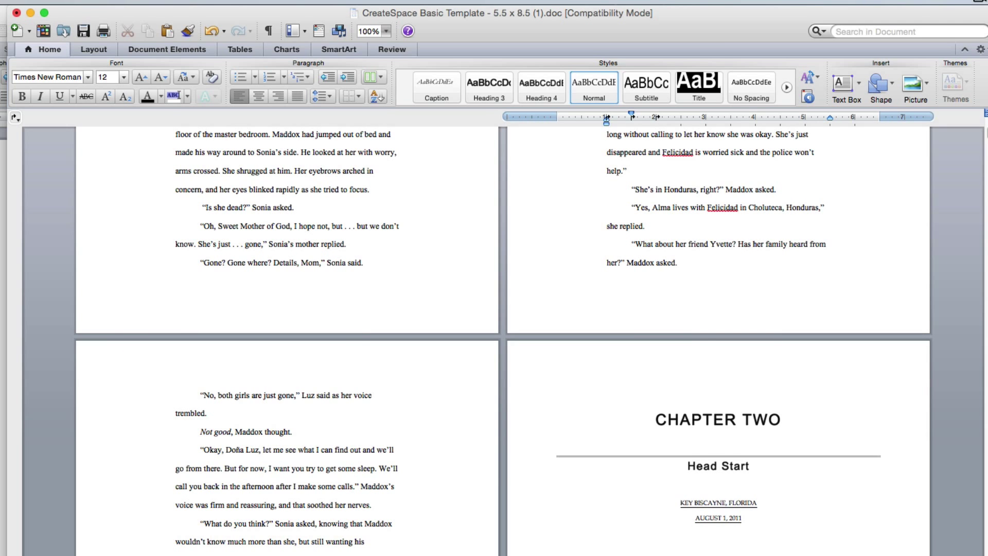
click(3, 340)
key(super+a)
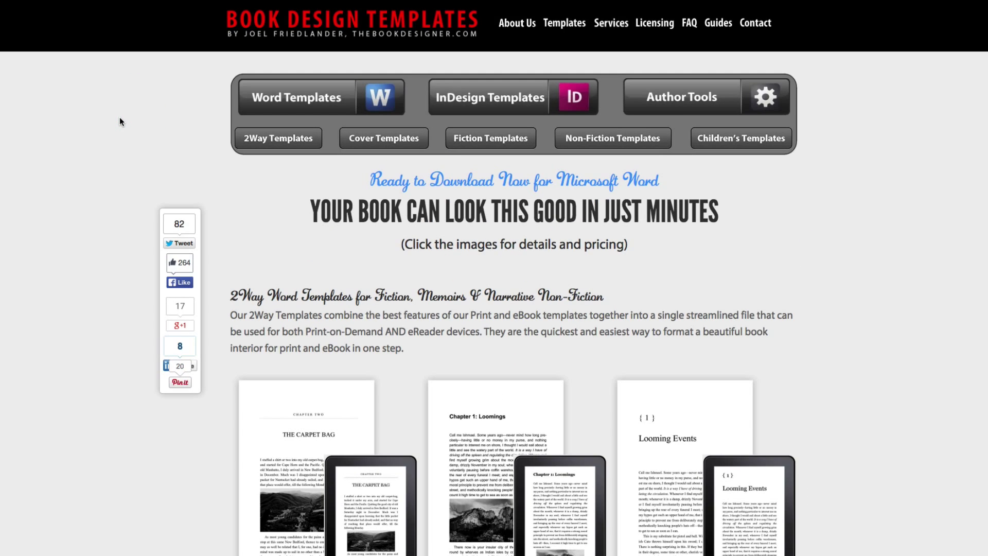
Step: Switch to Word and scroll through the template document to compare it with the manuscript
key(super+Tab)
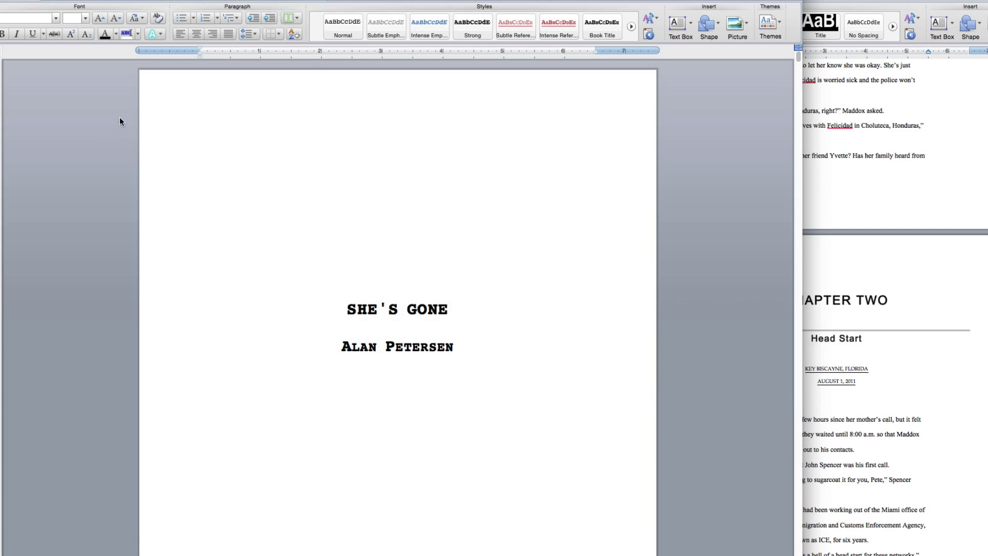
key(super+a)
click(800, 319)
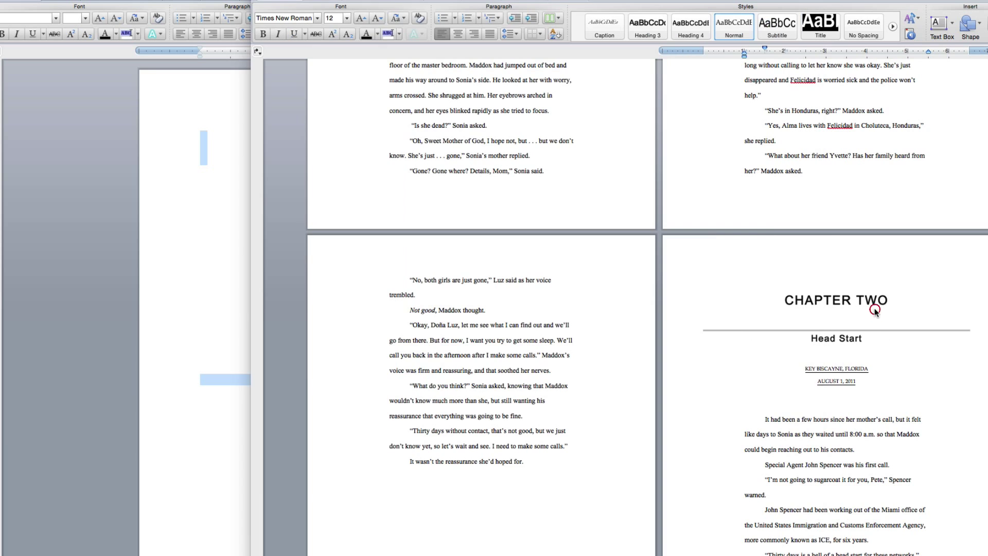
scroll(734, 394, down, 2)
scroll(734, 395, down, 6)
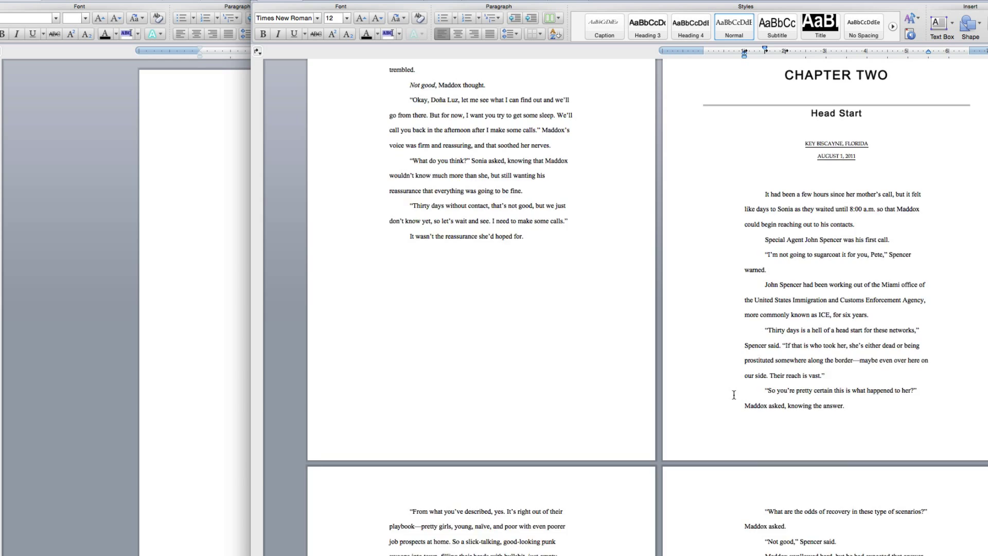
scroll(734, 395, down, 5)
scroll(733, 395, up, 8)
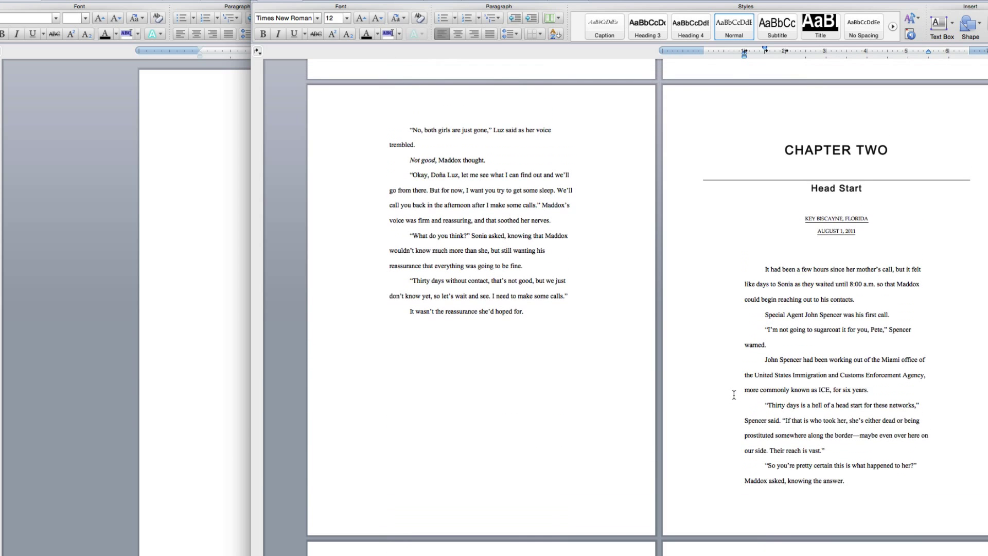
Step: Select all the original manuscript's text, then open the Crimson template page under Fiction Templates
click(236, 322)
key(super+a)
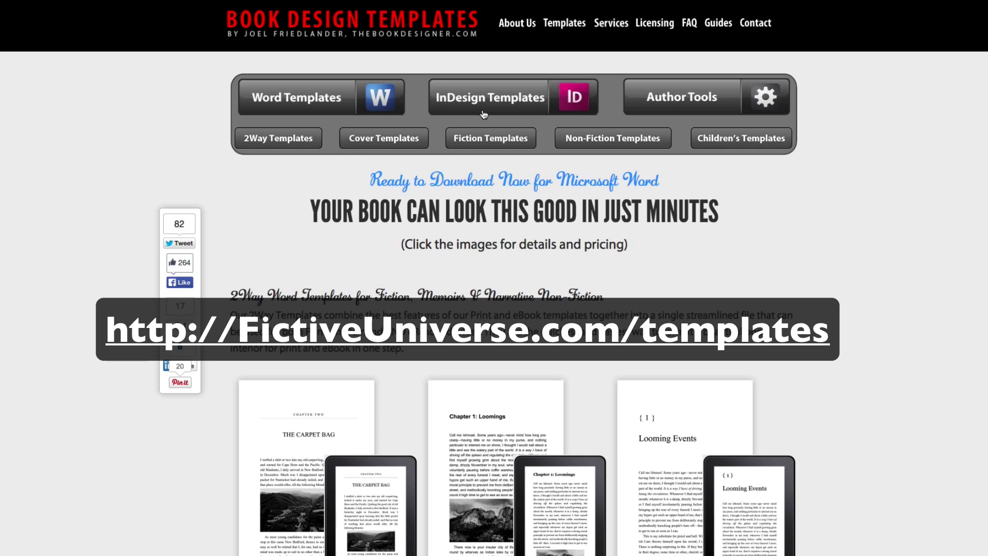
click(469, 137)
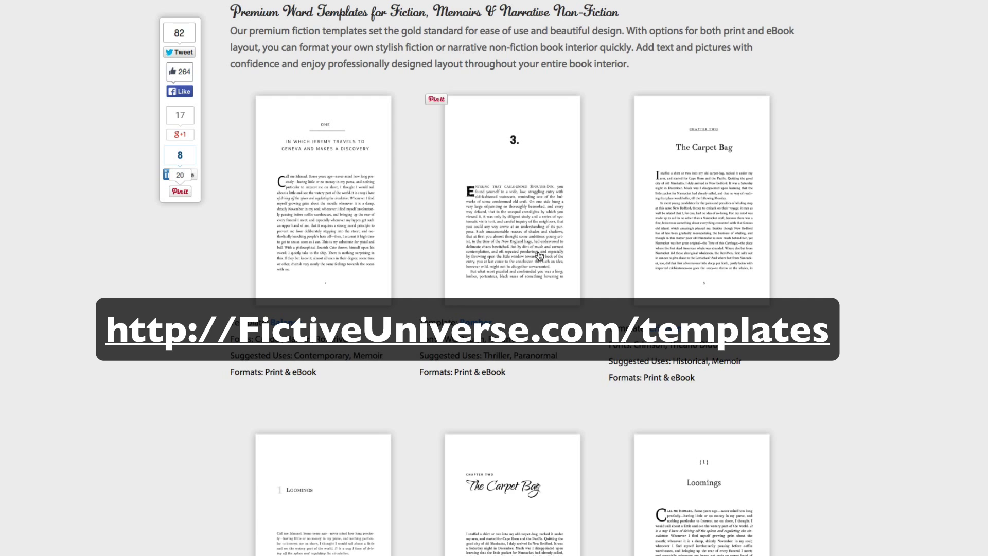
click(677, 245)
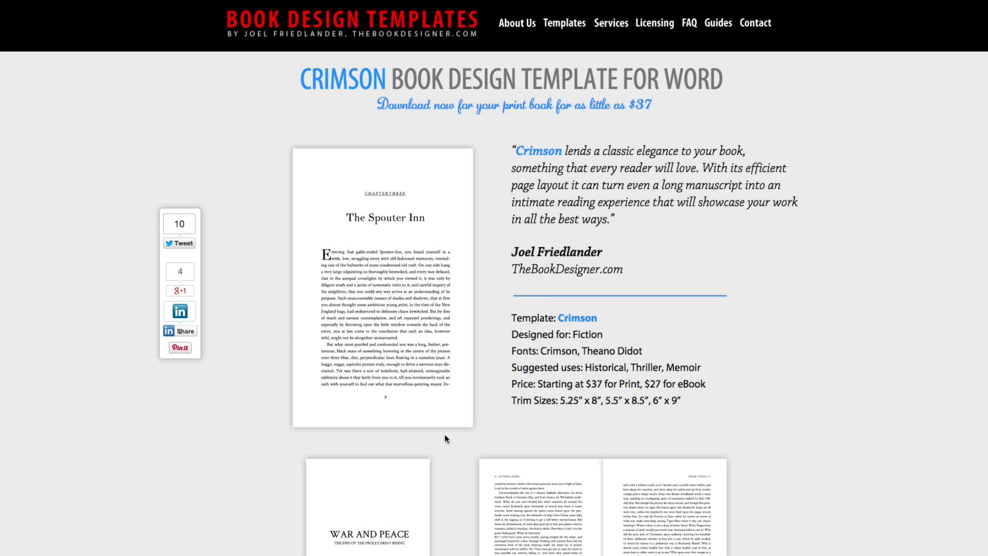
scroll(418, 468, down, 3)
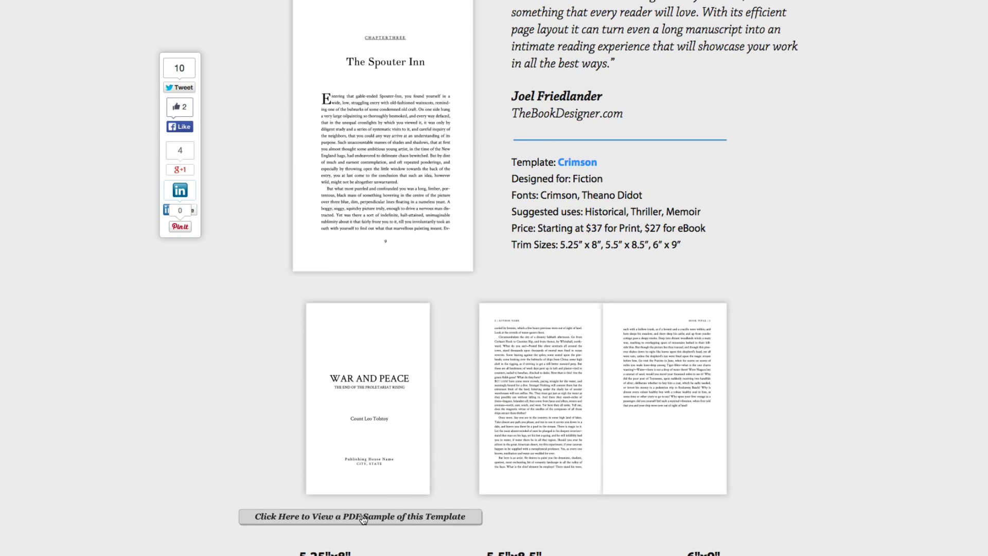
scroll(323, 500, down, 2)
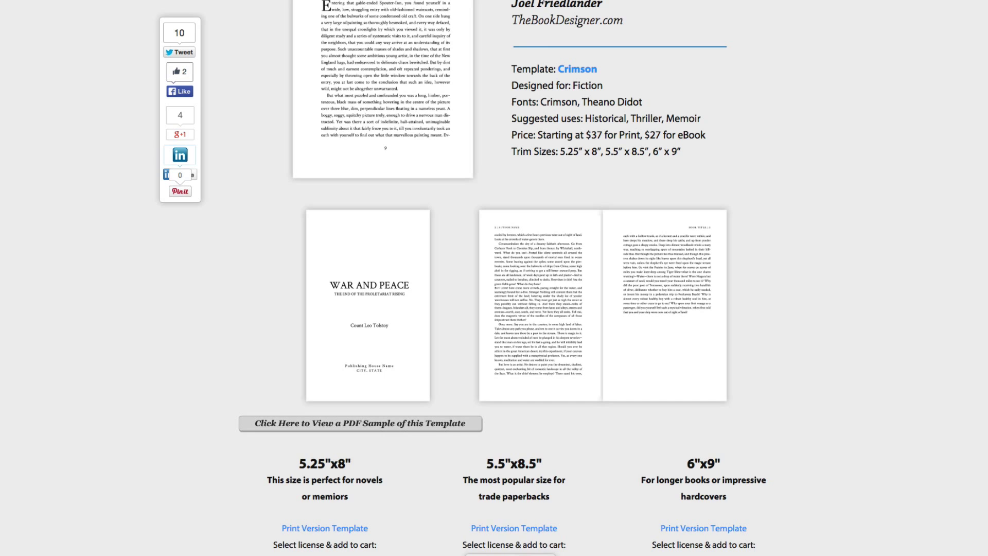
click(504, 543)
click(550, 544)
scroll(582, 518, up, 5)
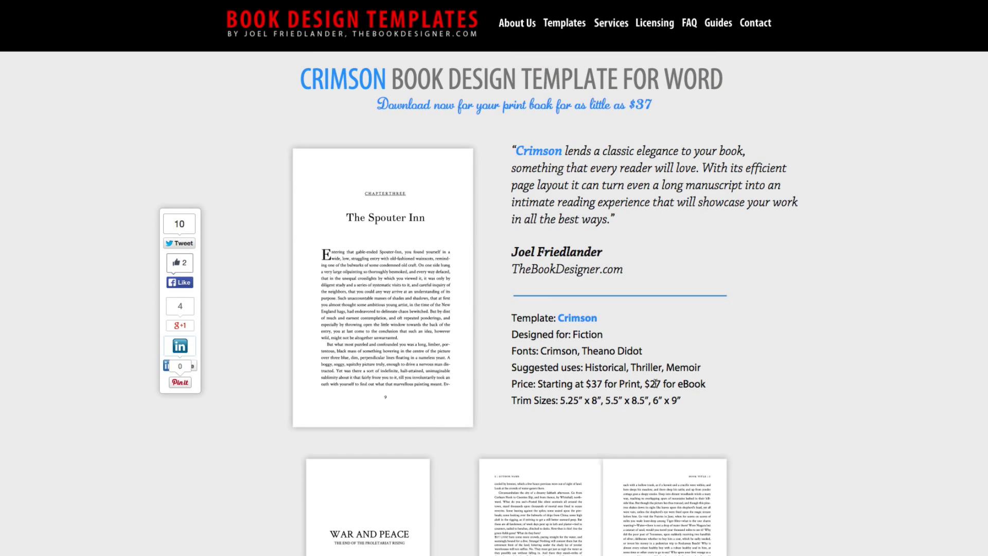